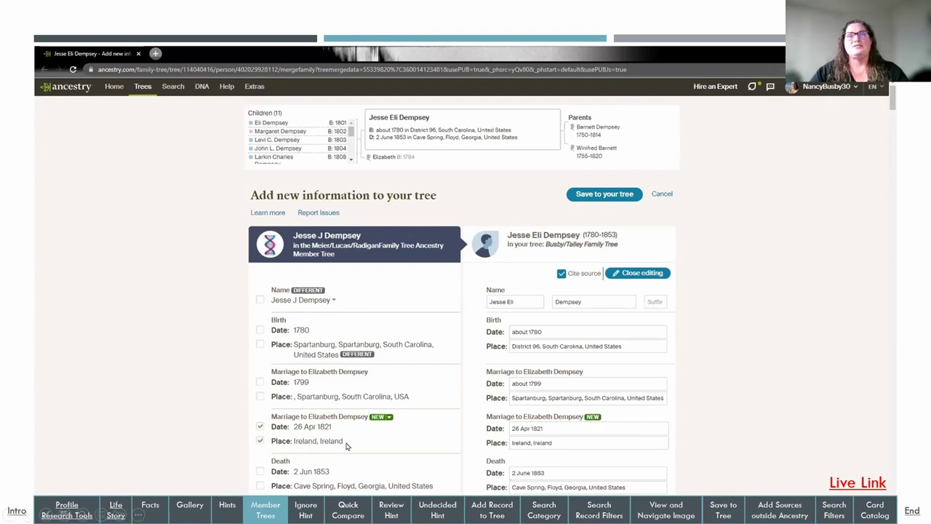
pyautogui.click(261, 441)
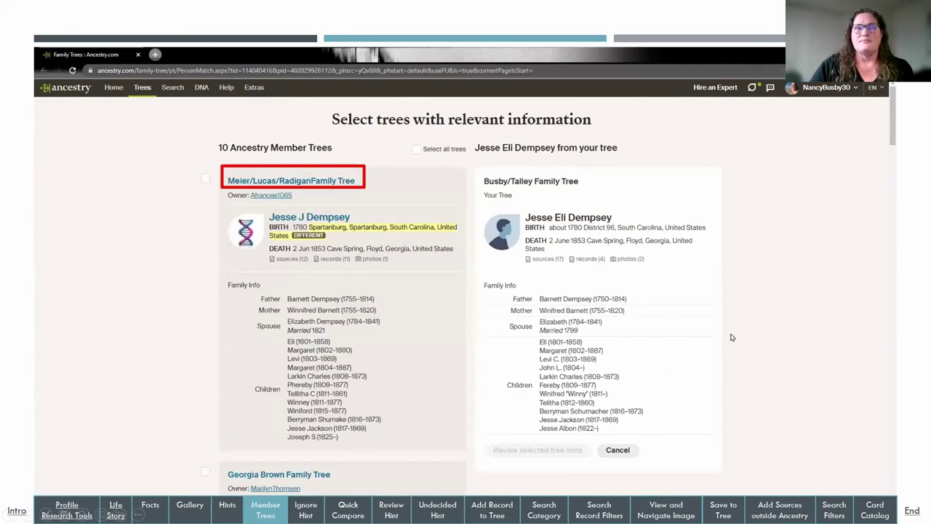
pyautogui.click(339, 183)
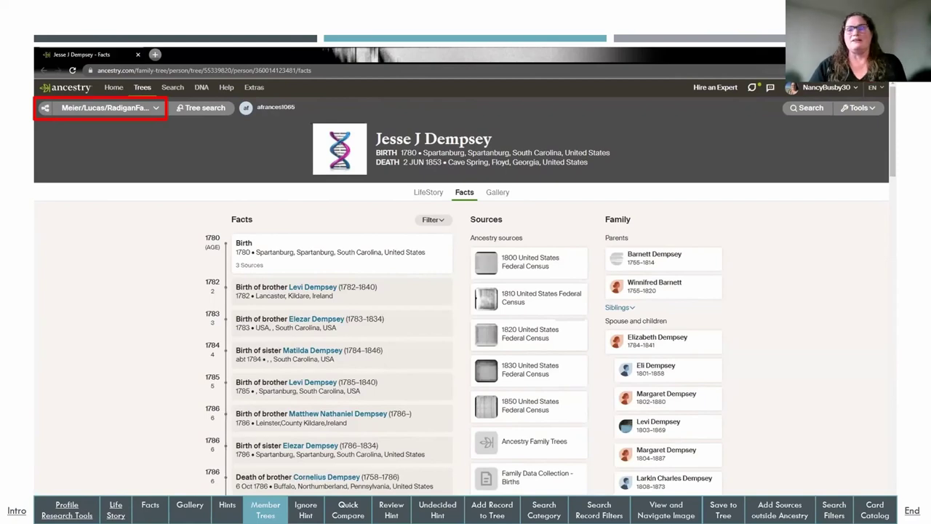
pyautogui.press('Right')
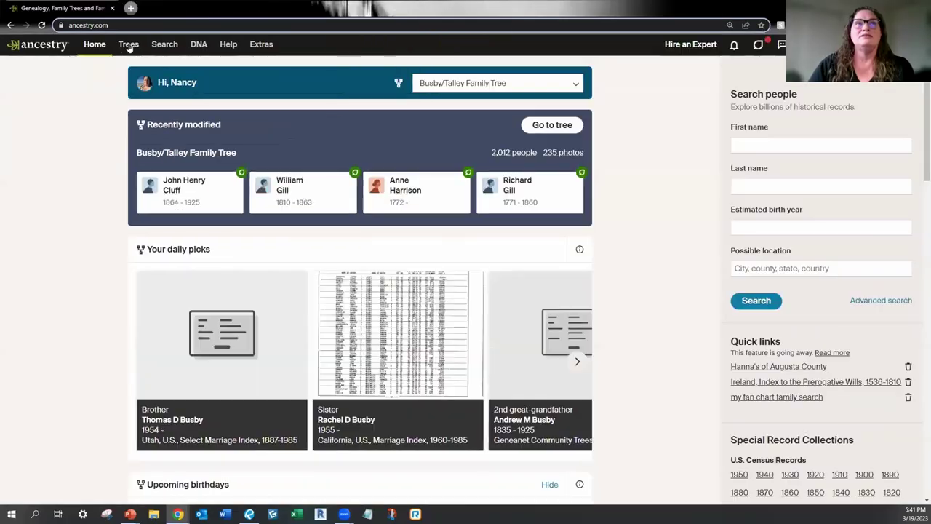
# Open the currently checked family tree and go to the full profile of the person in focus in the pedigree view.
pyautogui.moveTo(129, 46)
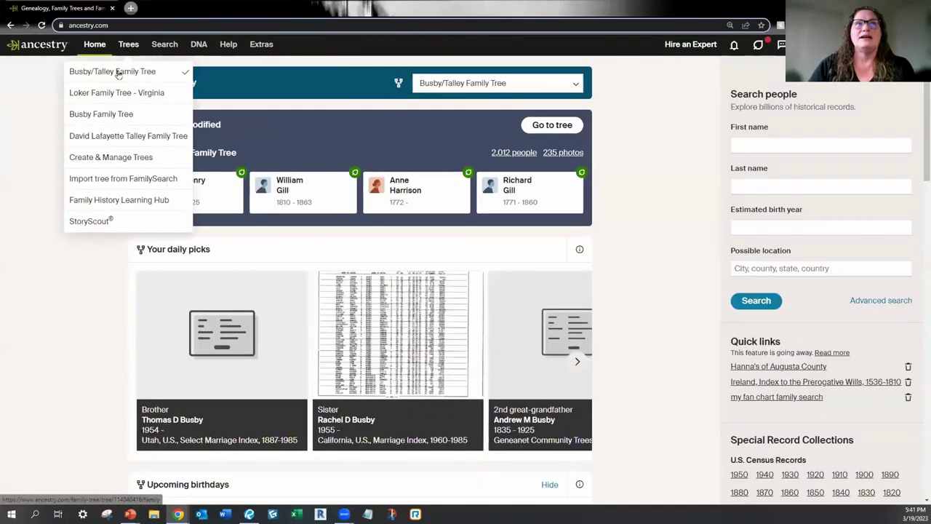
pyautogui.click(116, 71)
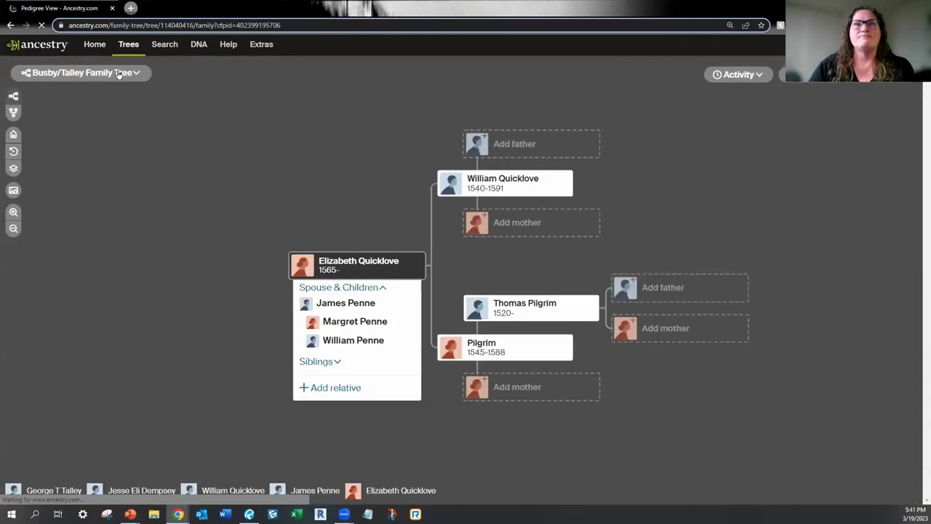
pyautogui.click(339, 267)
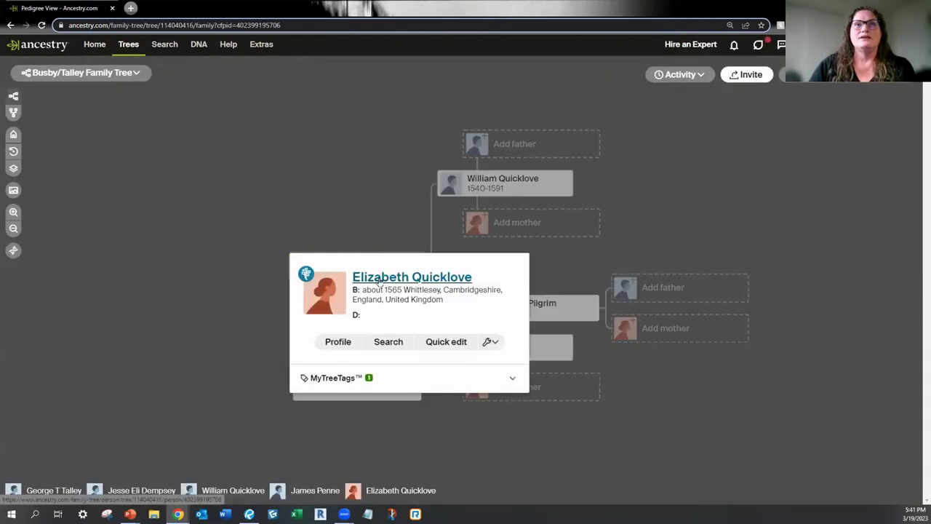
pyautogui.click(339, 342)
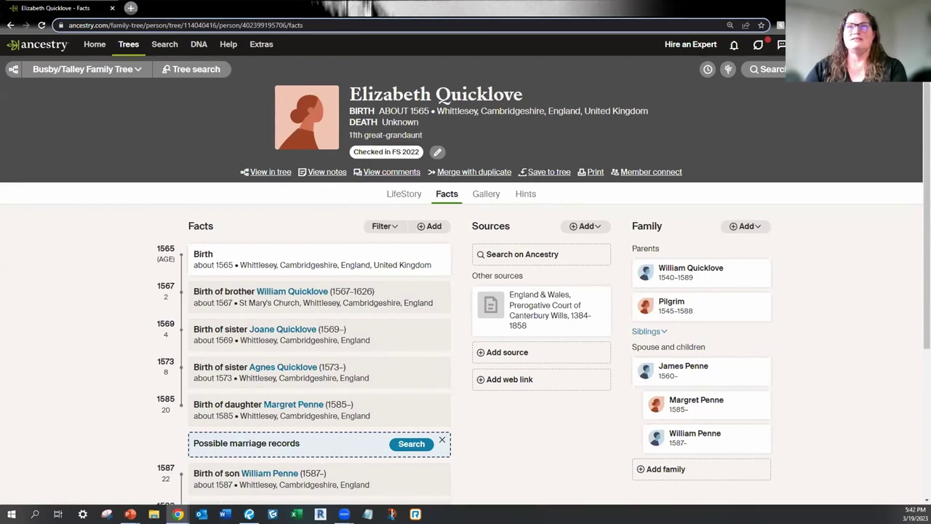
# Switch the profile's research tools display off and back on from the profile's tool options.
pyautogui.click(836, 68)
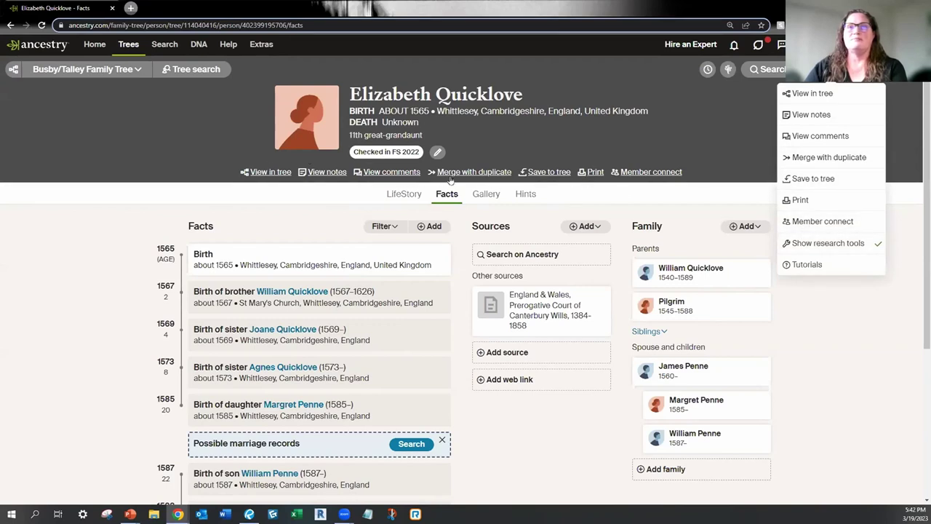
pyautogui.click(808, 244)
pyautogui.click(797, 246)
pyautogui.click(802, 245)
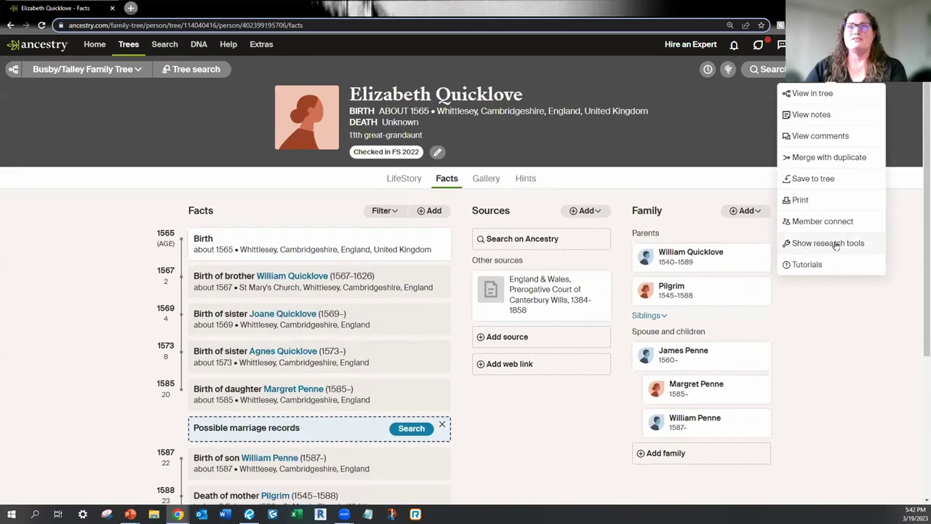
pyautogui.click(835, 246)
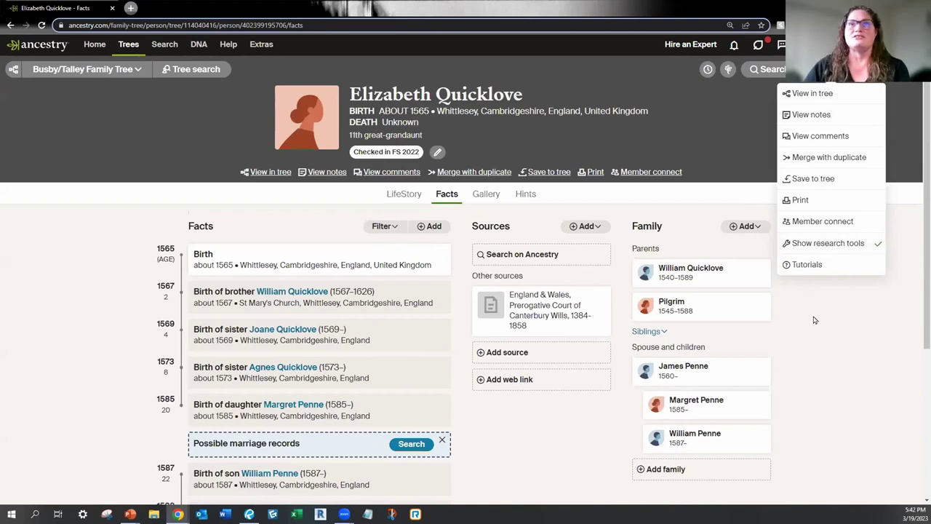
pyautogui.hotkey('alt', 'Tab')
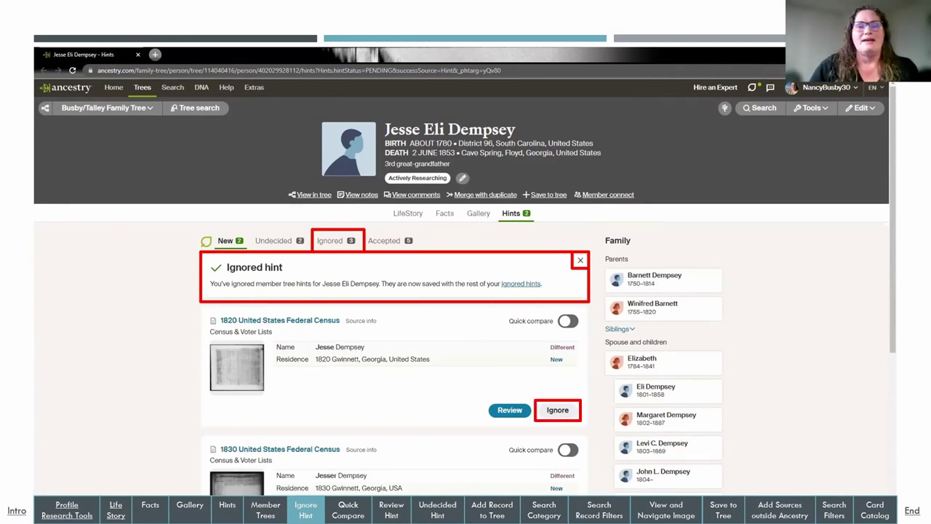
pyautogui.press('Right')
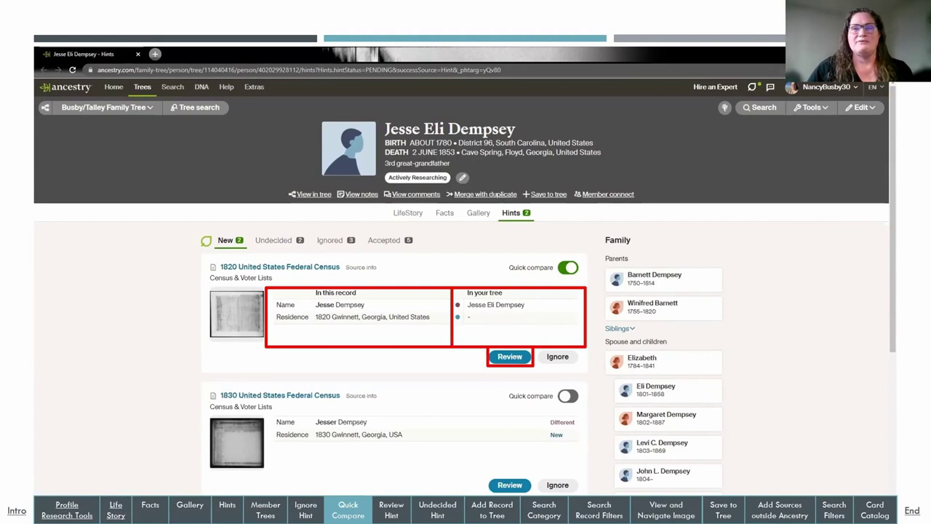
pyautogui.click(518, 360)
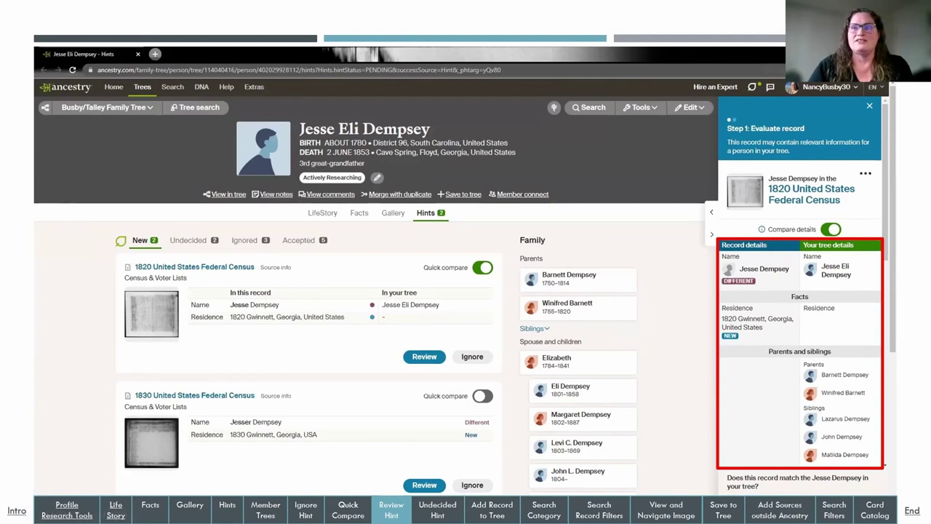
pyautogui.press('Right')
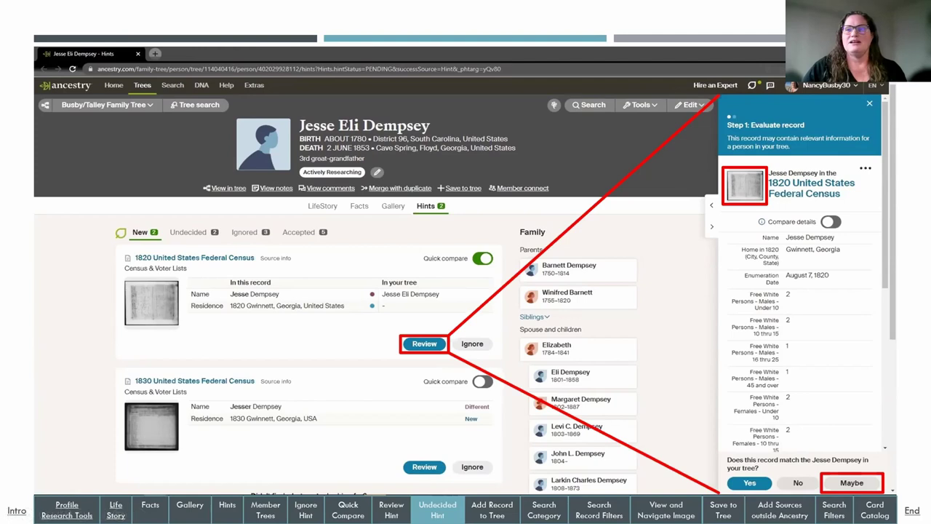
pyautogui.click(851, 482)
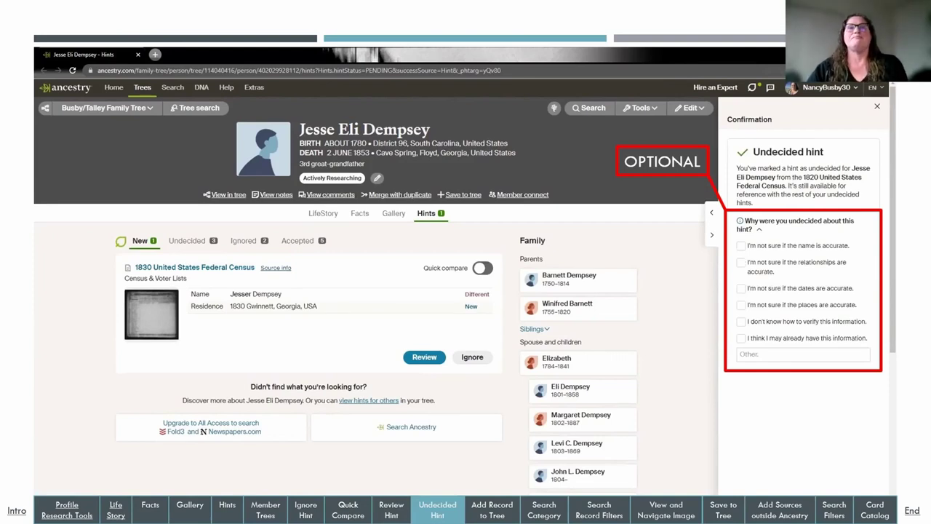
pyautogui.press('Right')
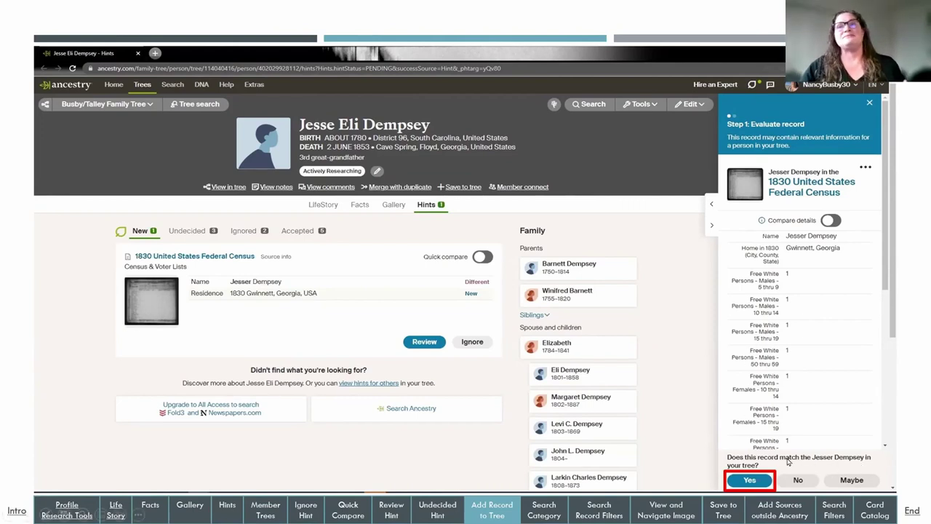
pyautogui.click(746, 483)
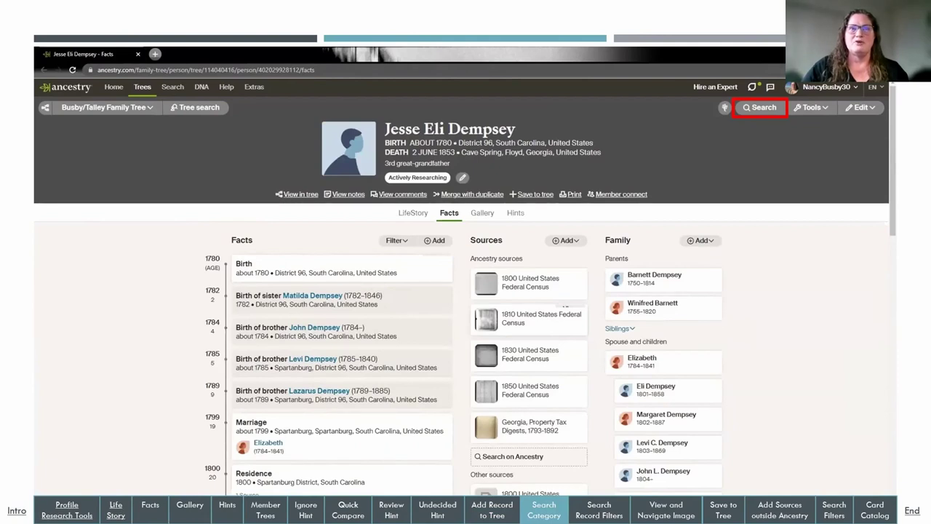
pyautogui.press('Right')
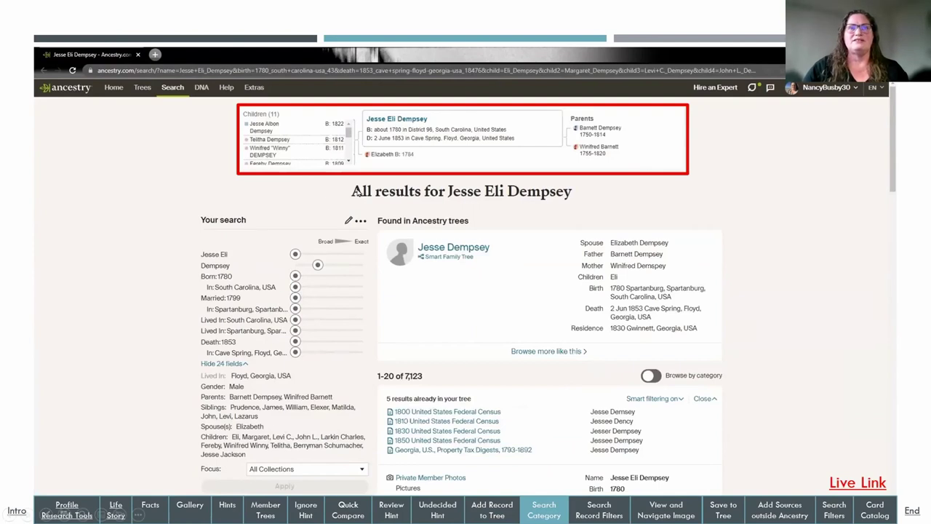
pyautogui.click(715, 142)
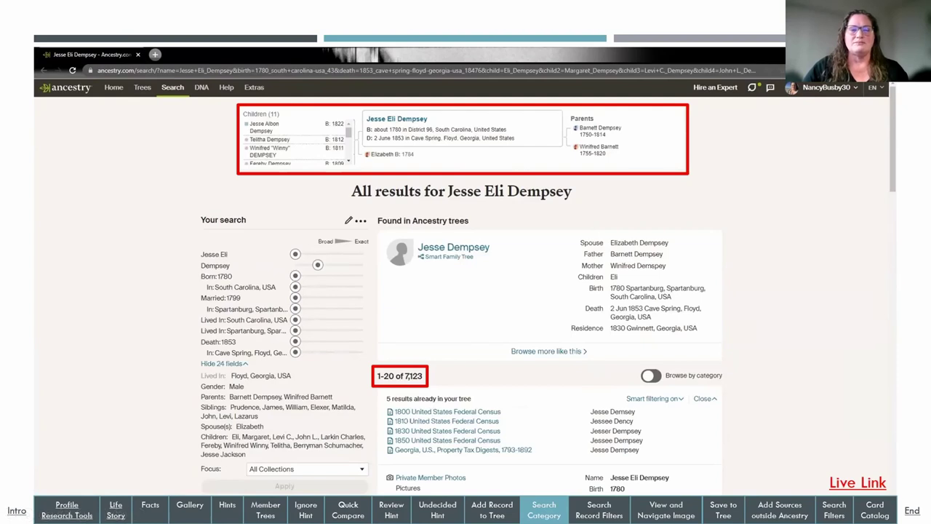
pyautogui.press('Right')
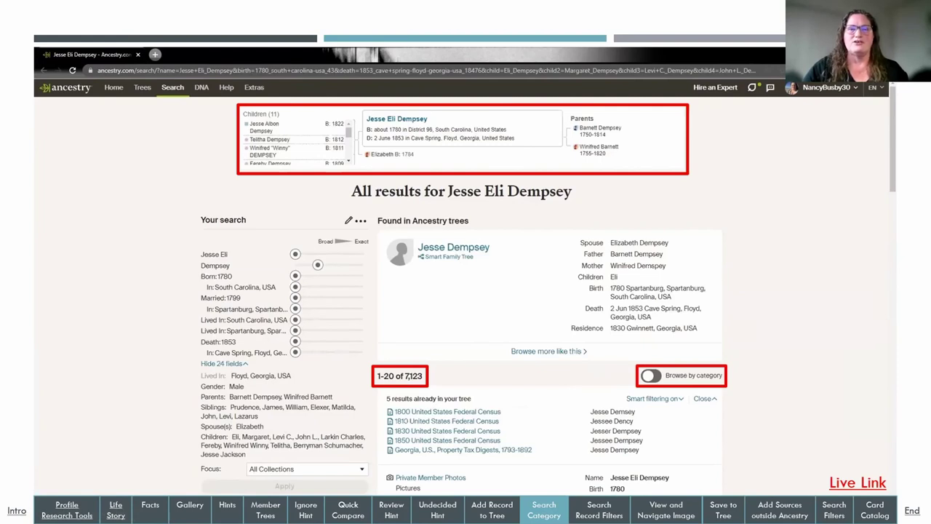
pyautogui.press('Right')
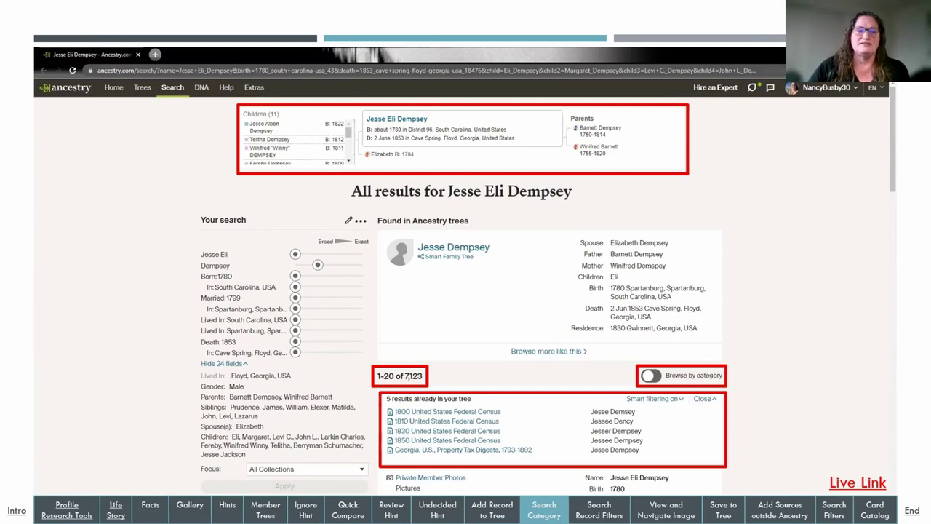
pyautogui.press('Right')
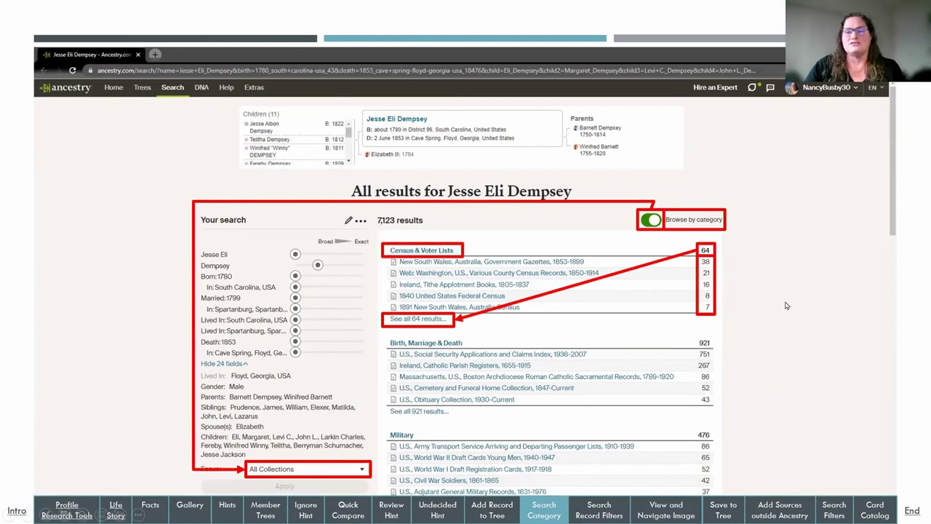
pyautogui.press('Right')
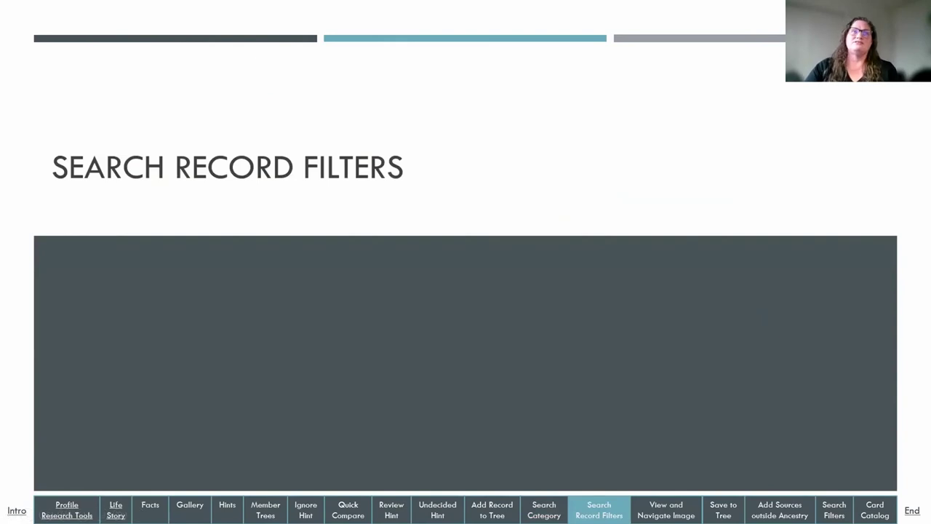
pyautogui.press('Right')
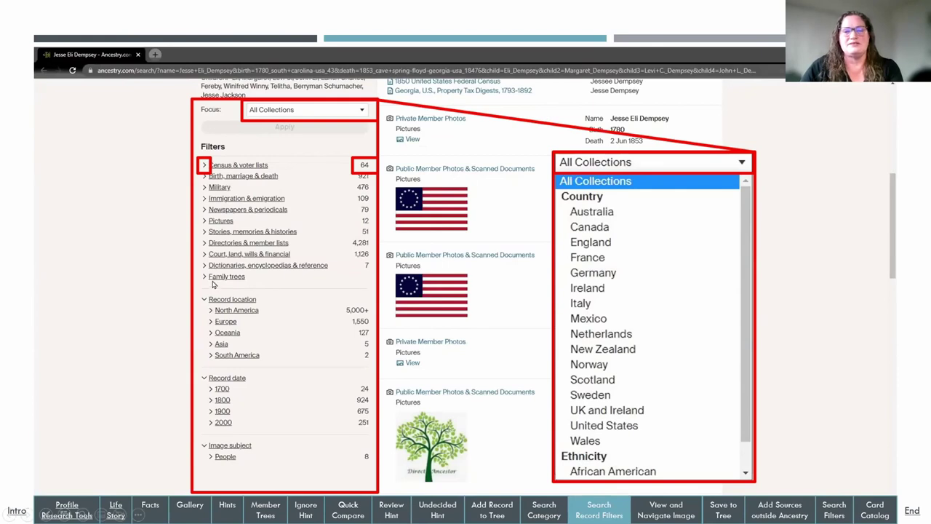
pyautogui.click(810, 216)
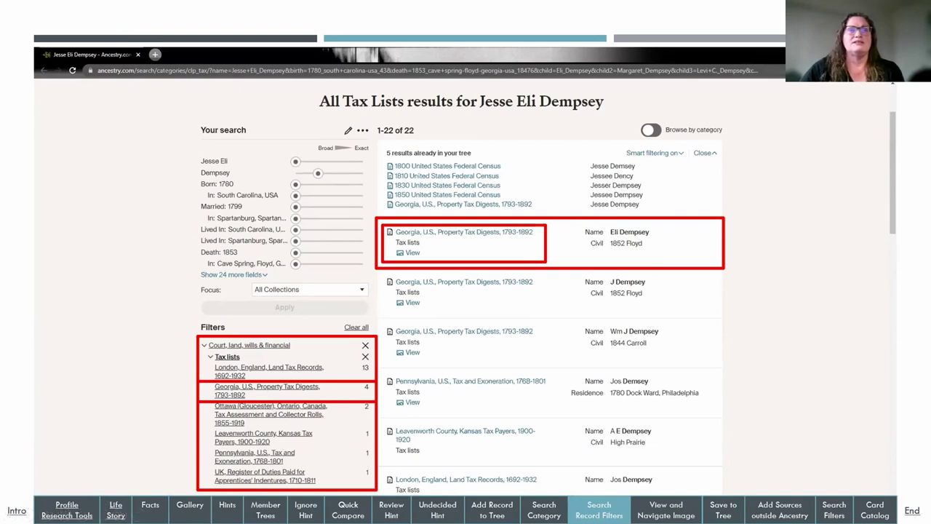
pyautogui.press('Right')
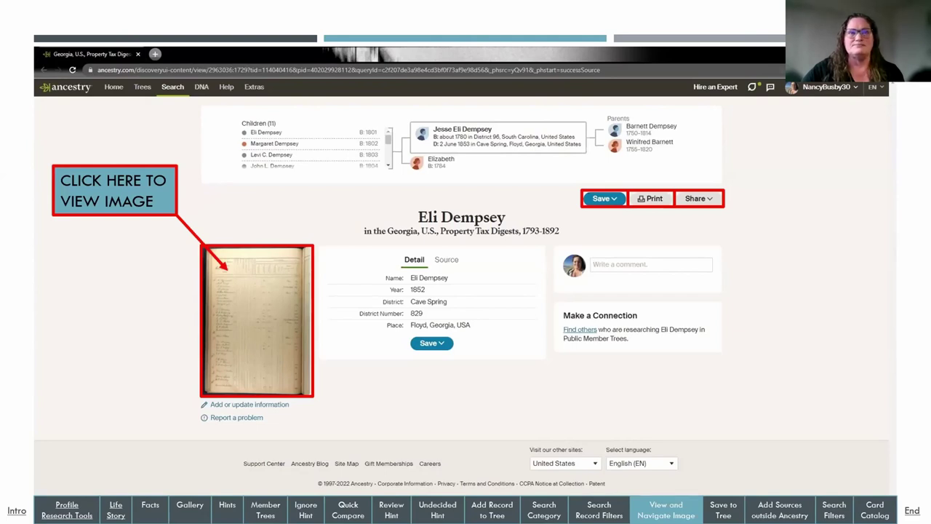
pyautogui.click(256, 320)
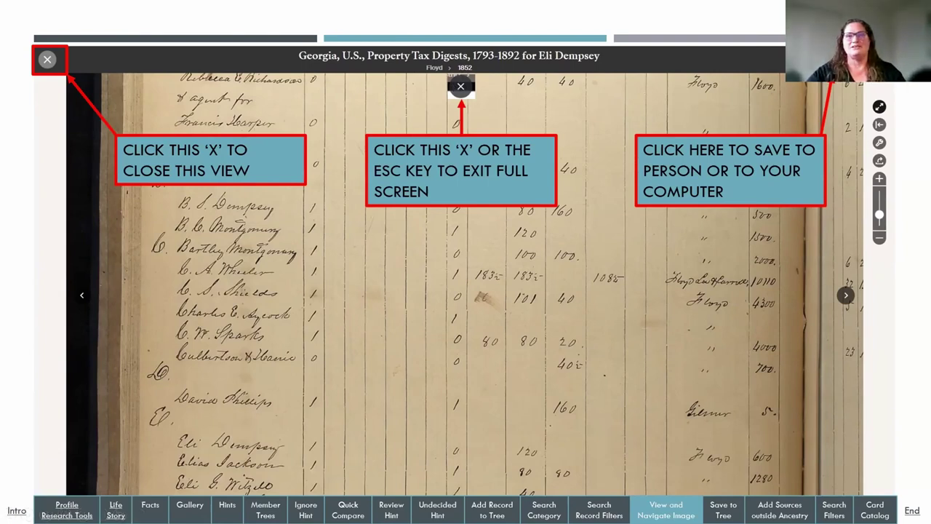
pyautogui.press('Right')
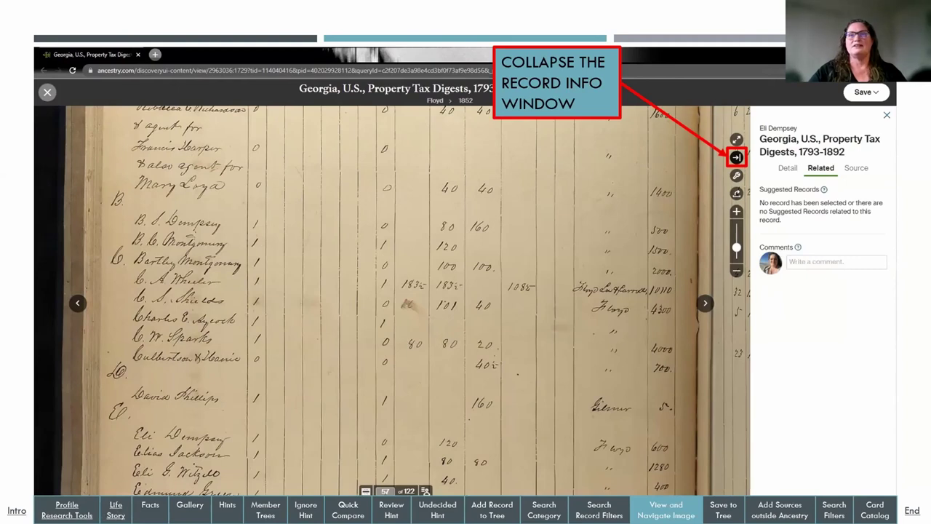
pyautogui.press('Right')
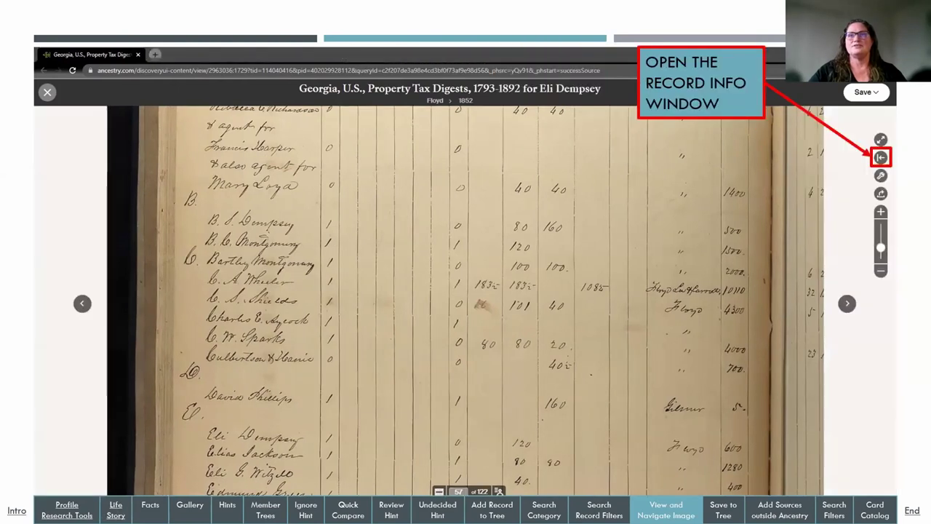
pyautogui.press('Right')
pyautogui.press('Right')
pyautogui.press('Right')
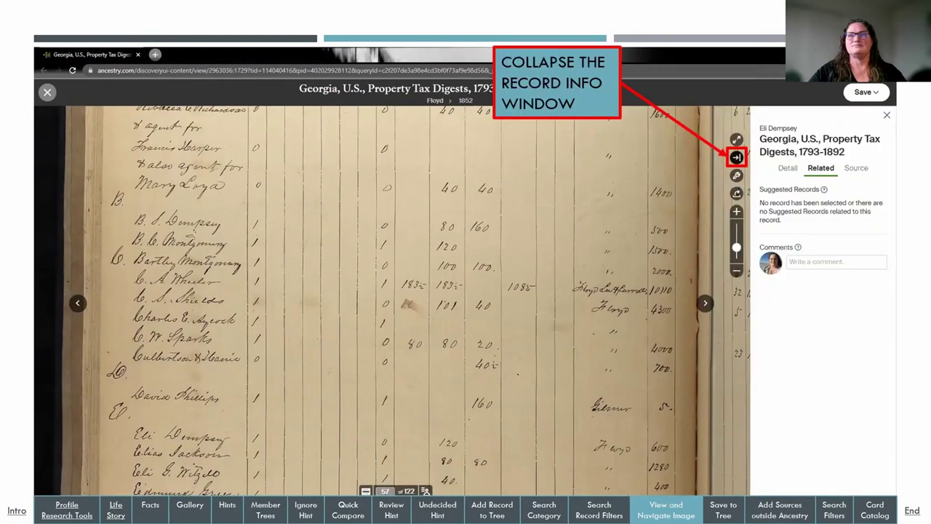
pyautogui.press('Right')
pyautogui.press('Right')
pyautogui.press('Right')
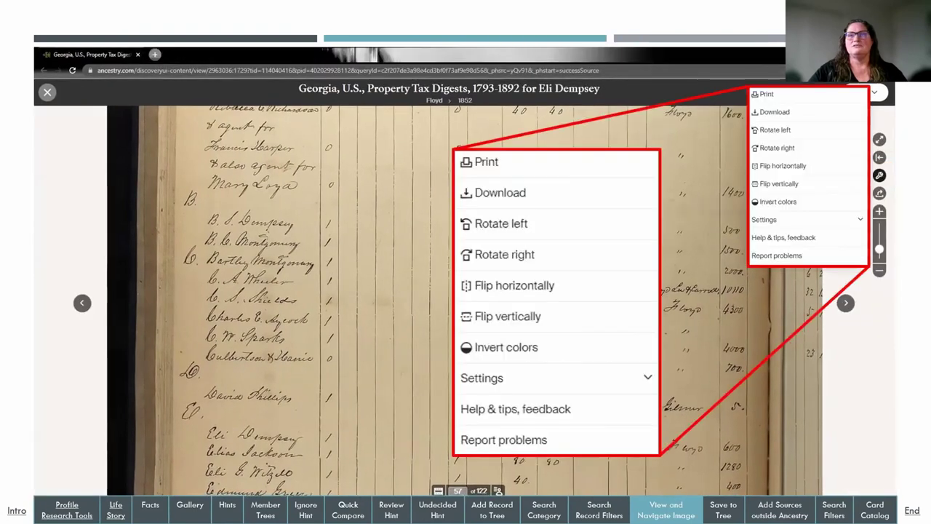
pyautogui.press('Right')
pyautogui.press('Right')
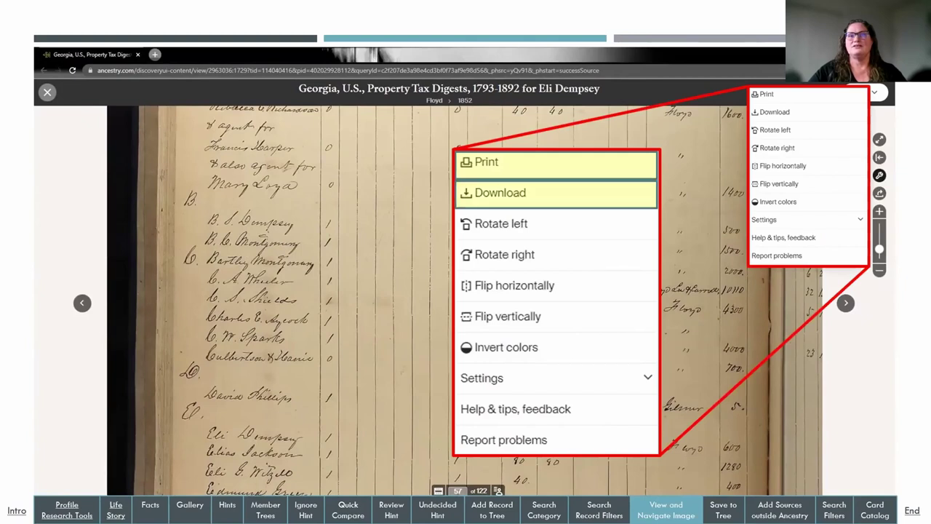
pyautogui.press('Right')
pyautogui.press('Right')
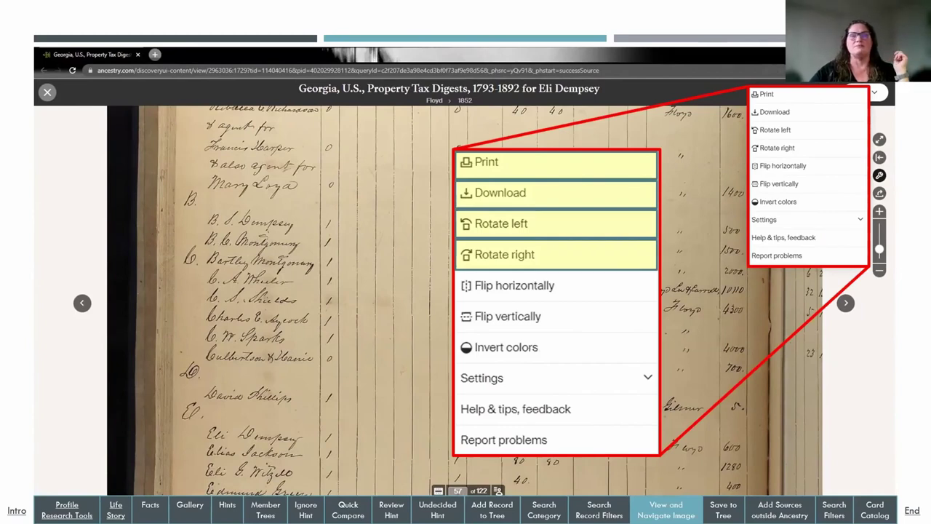
pyautogui.press('Right')
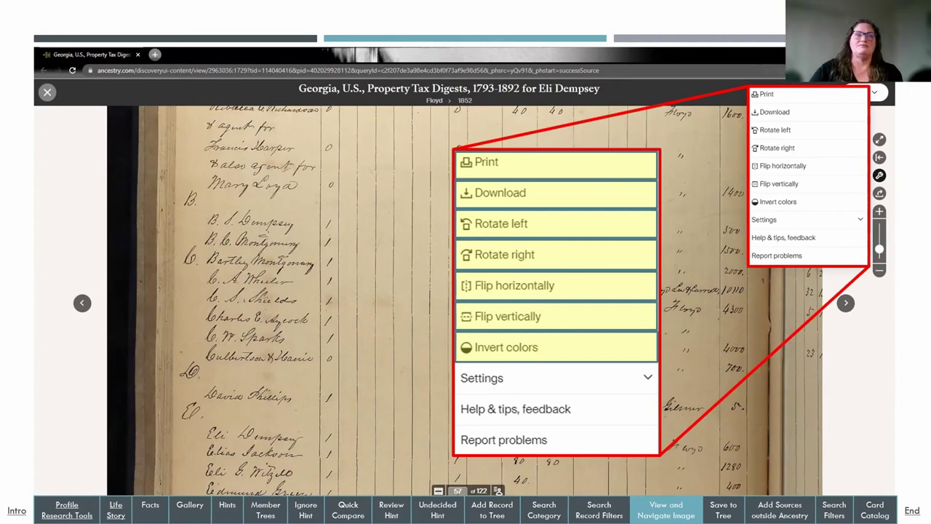
pyautogui.press('Right')
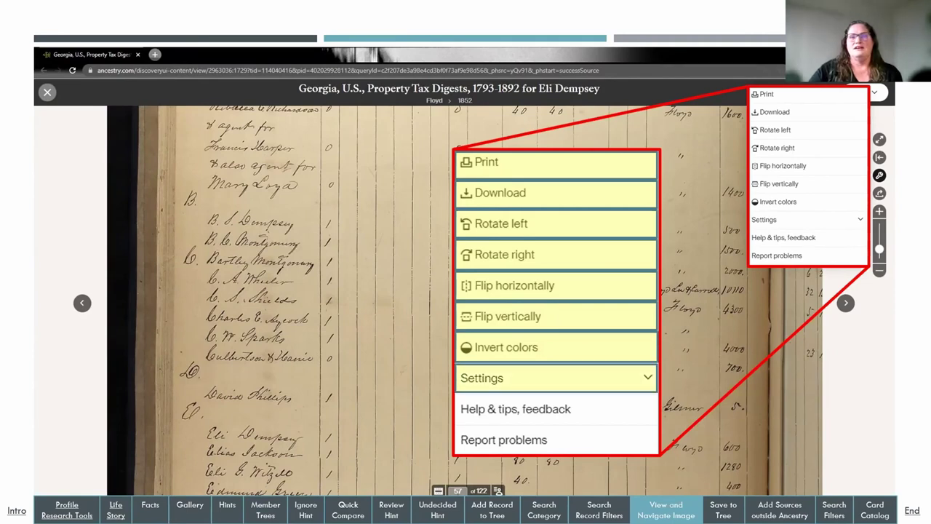
pyautogui.press('Right')
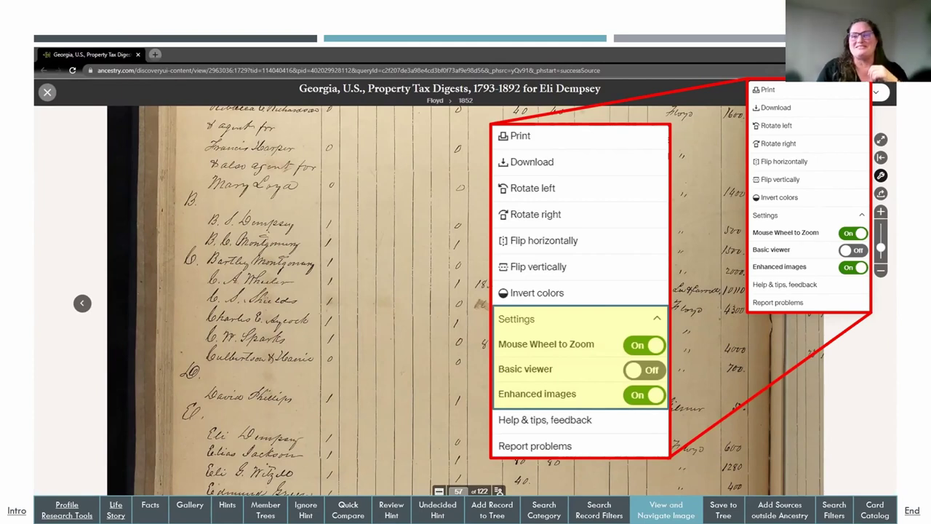
pyautogui.press('Right')
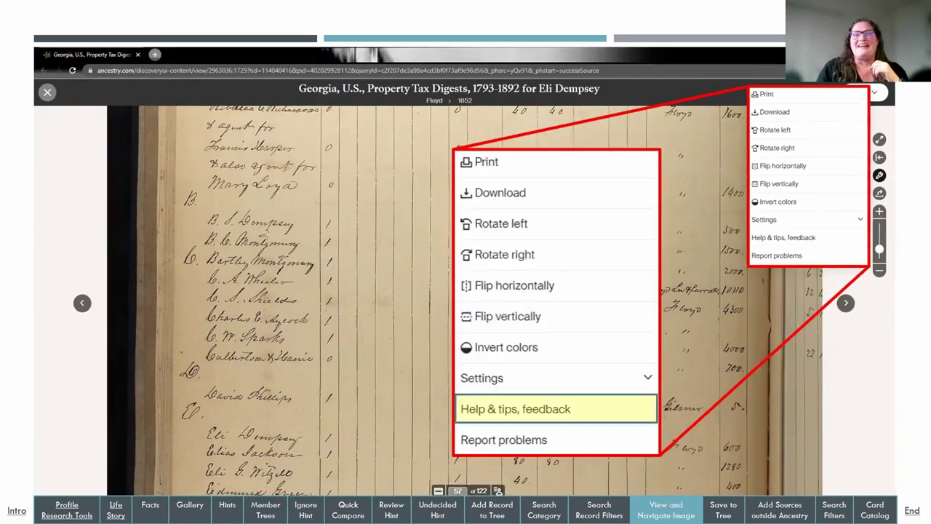
pyautogui.press('Right')
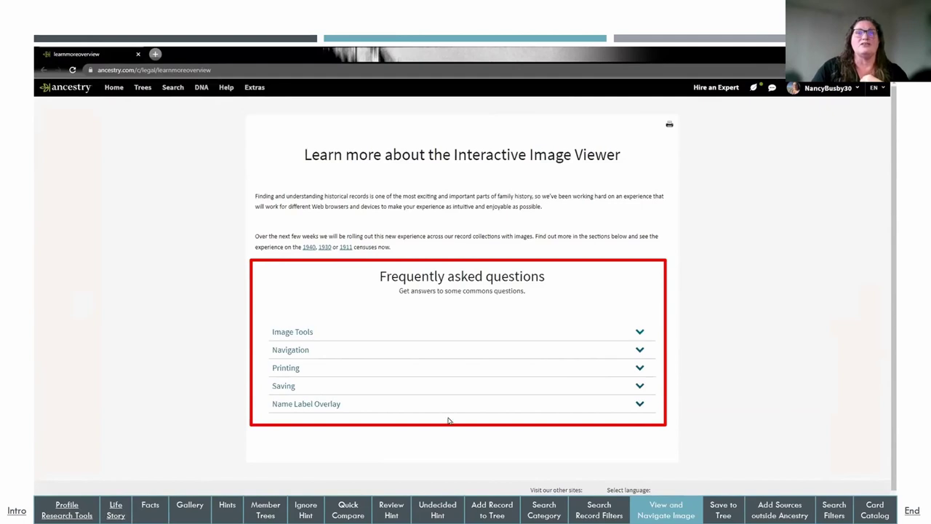
pyautogui.click(307, 334)
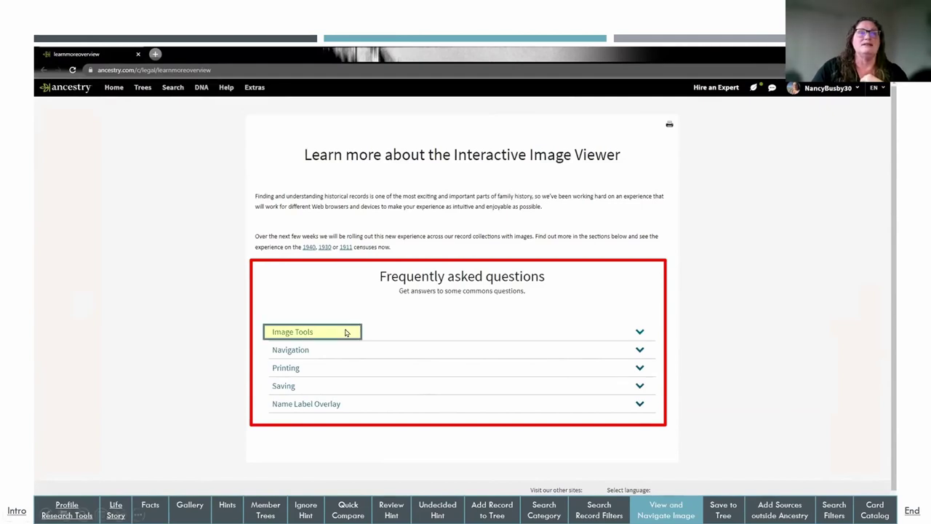
pyautogui.click(288, 352)
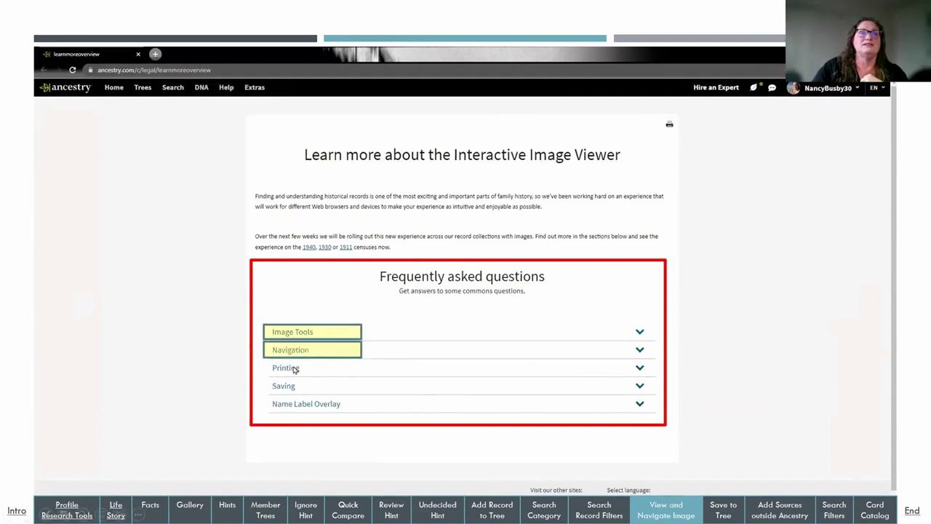
pyautogui.click(294, 369)
pyautogui.click(296, 387)
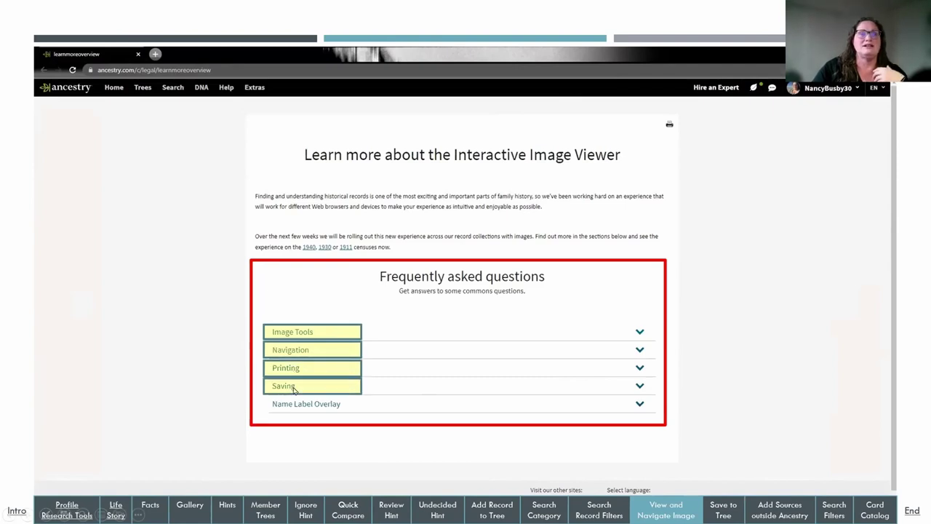
pyautogui.click(298, 407)
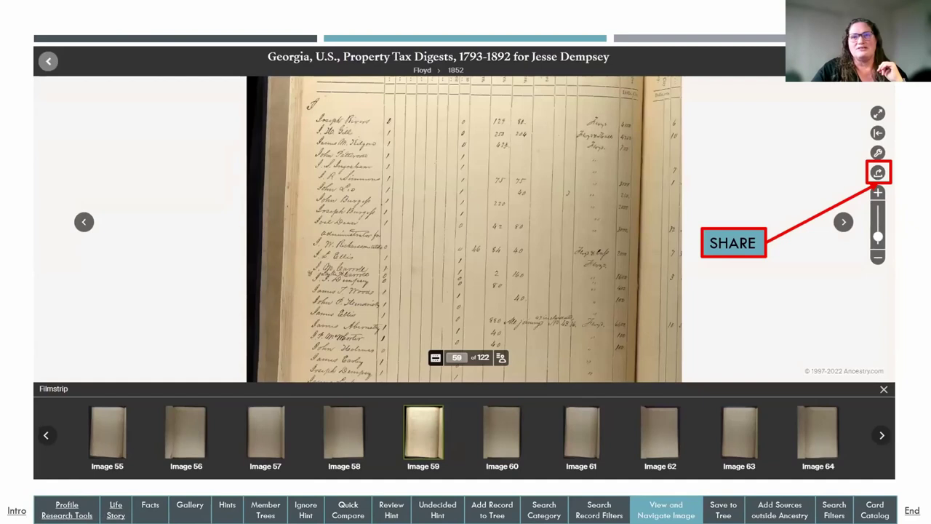
pyautogui.press('Right')
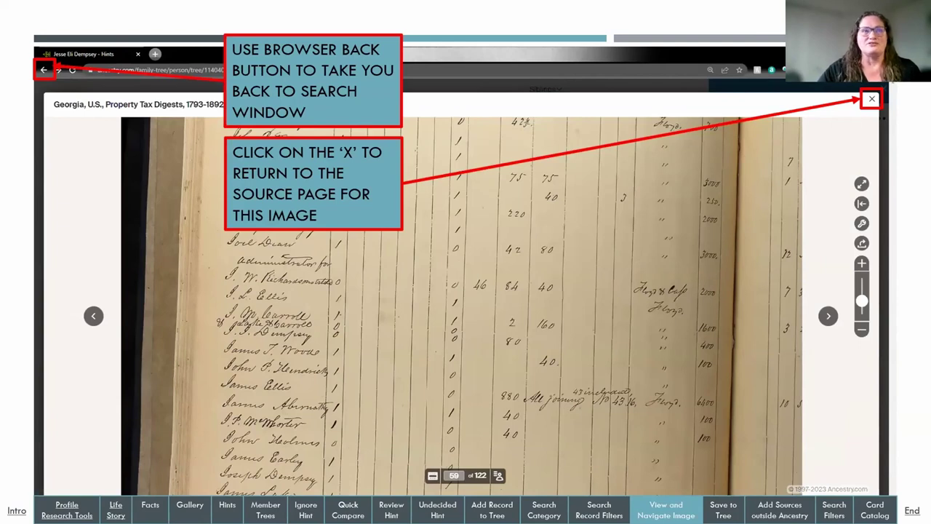
pyautogui.press('Right')
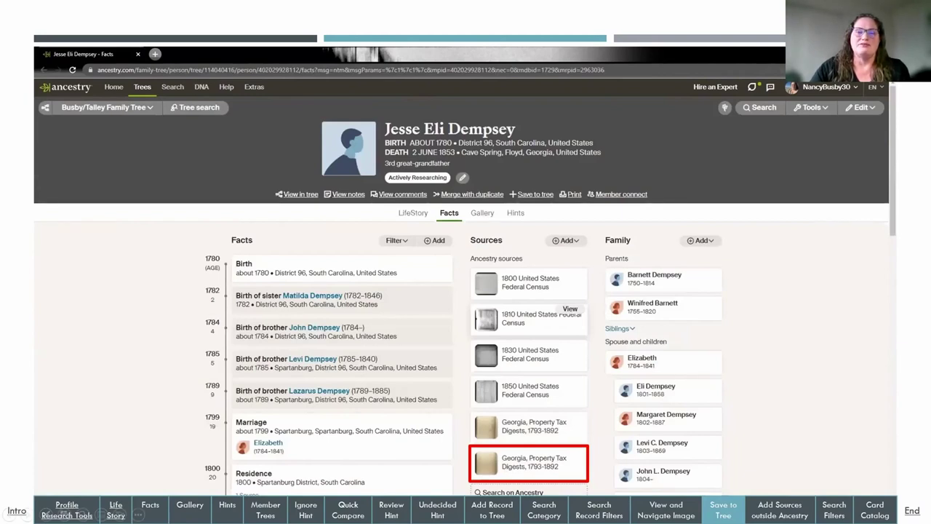
pyautogui.click(757, 357)
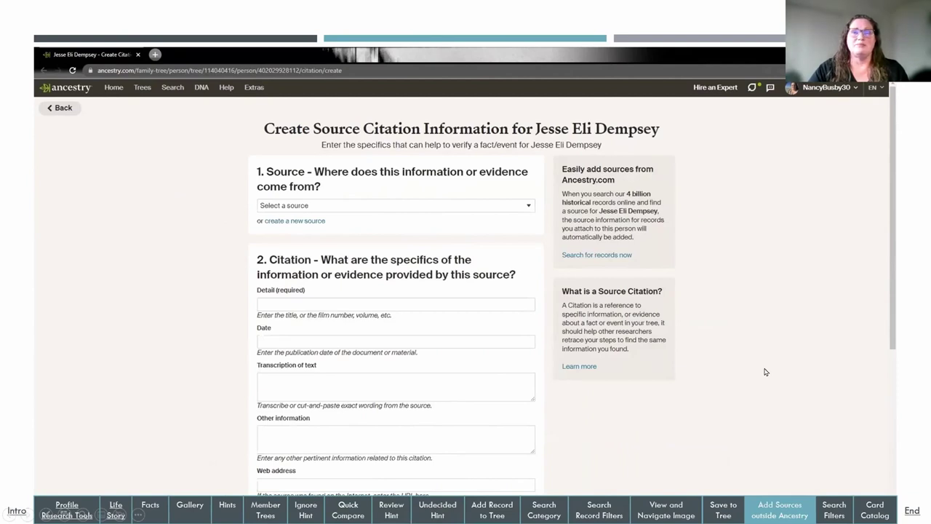
pyautogui.scroll(-5, 766, 372)
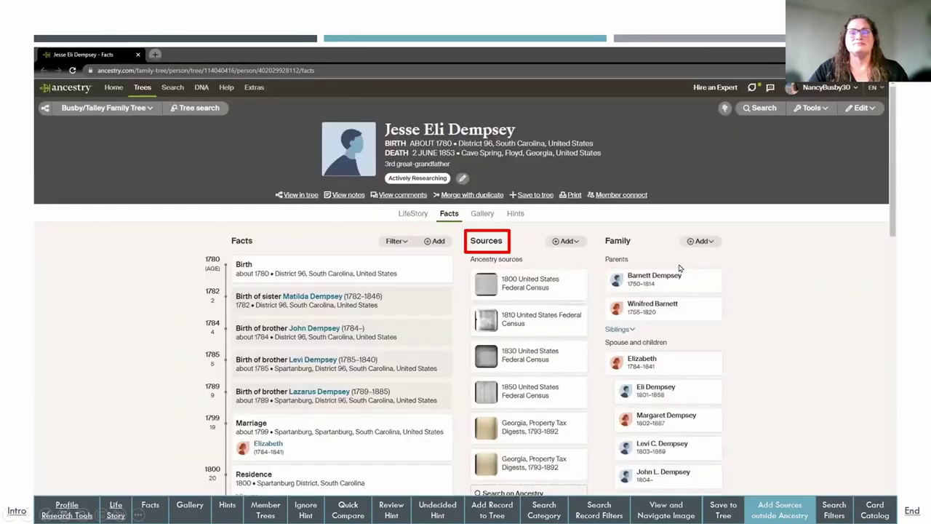
pyautogui.press('Right')
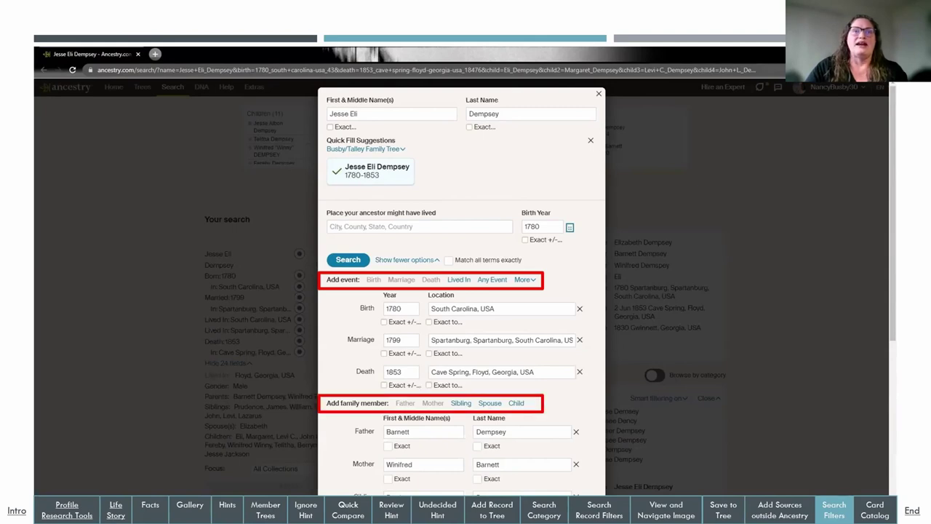
pyautogui.scroll(-4, 462, 291)
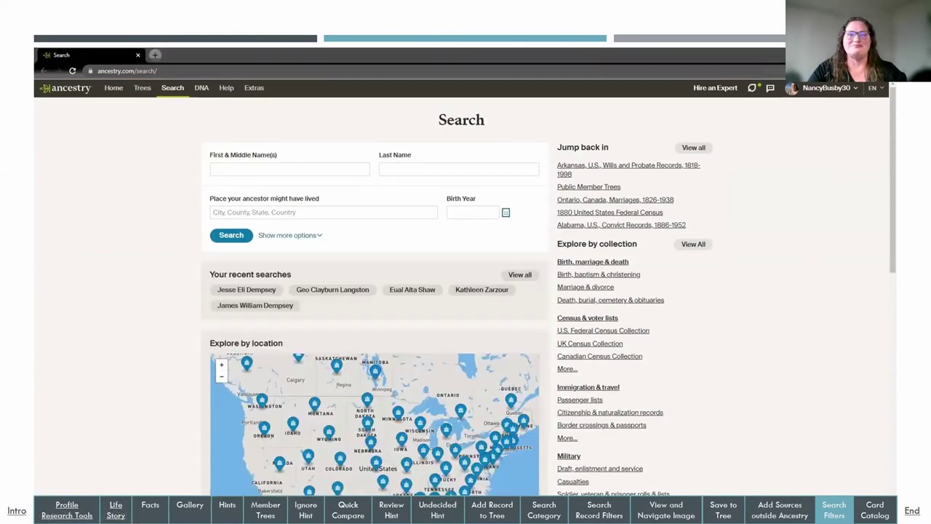
pyautogui.scroll(-3, 375, 291)
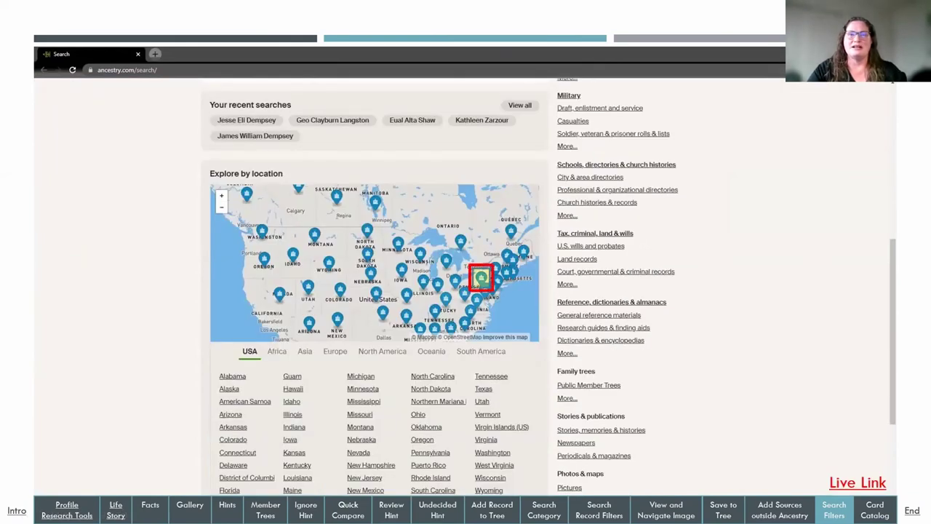
pyautogui.click(481, 278)
pyautogui.scroll(-1, 481, 277)
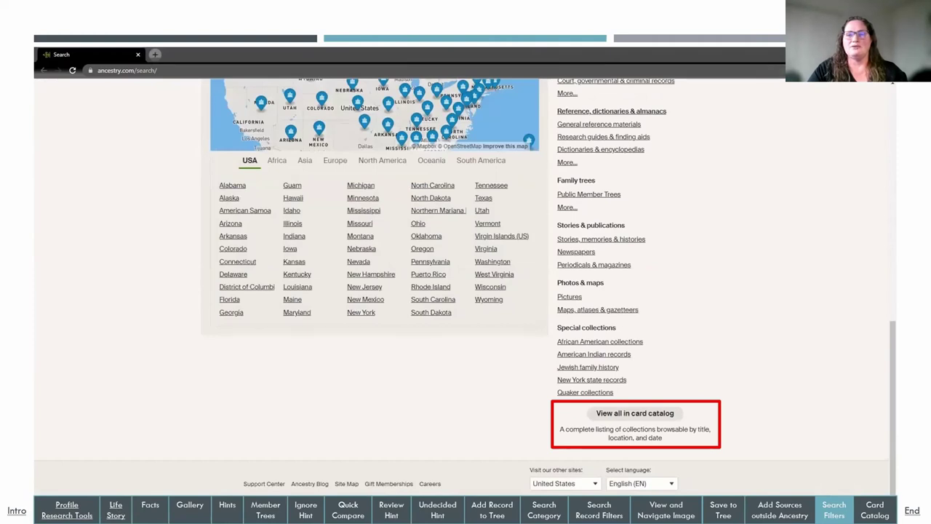
pyautogui.press('Right')
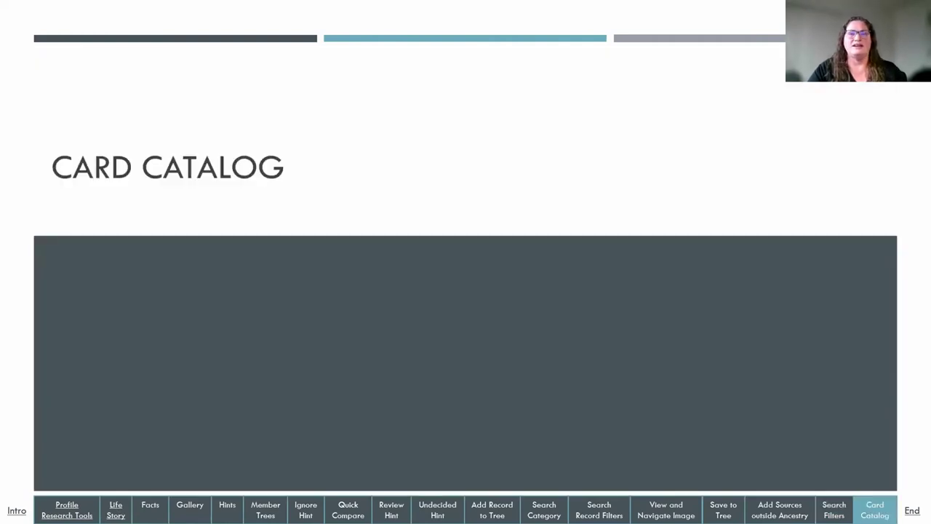